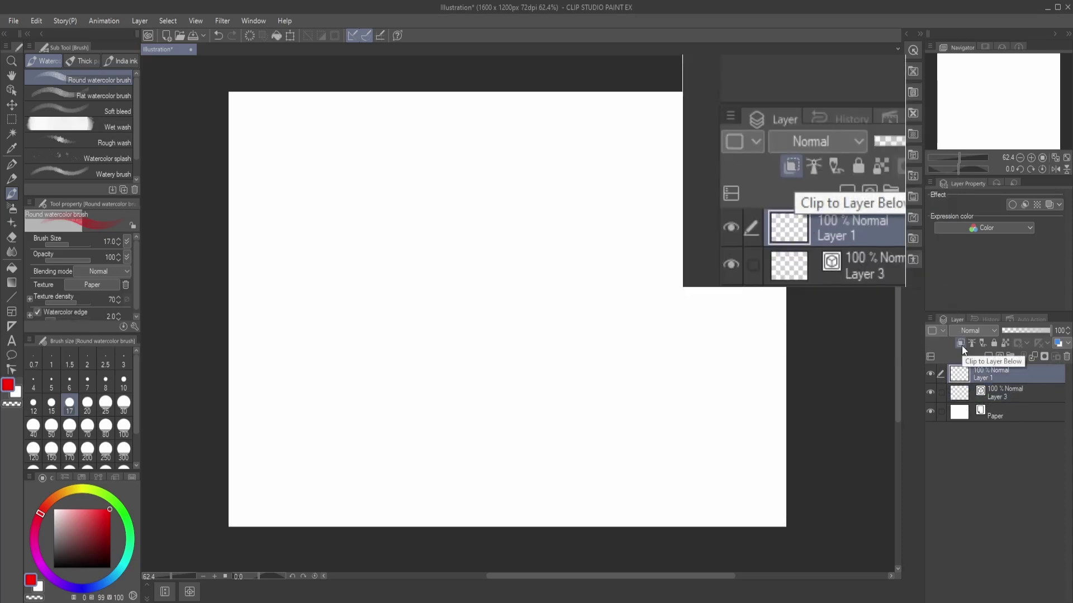
Clip Layer 1 to the layer below and airbrush a black loop on Layer 3 at size 100.
left_click(960, 345)
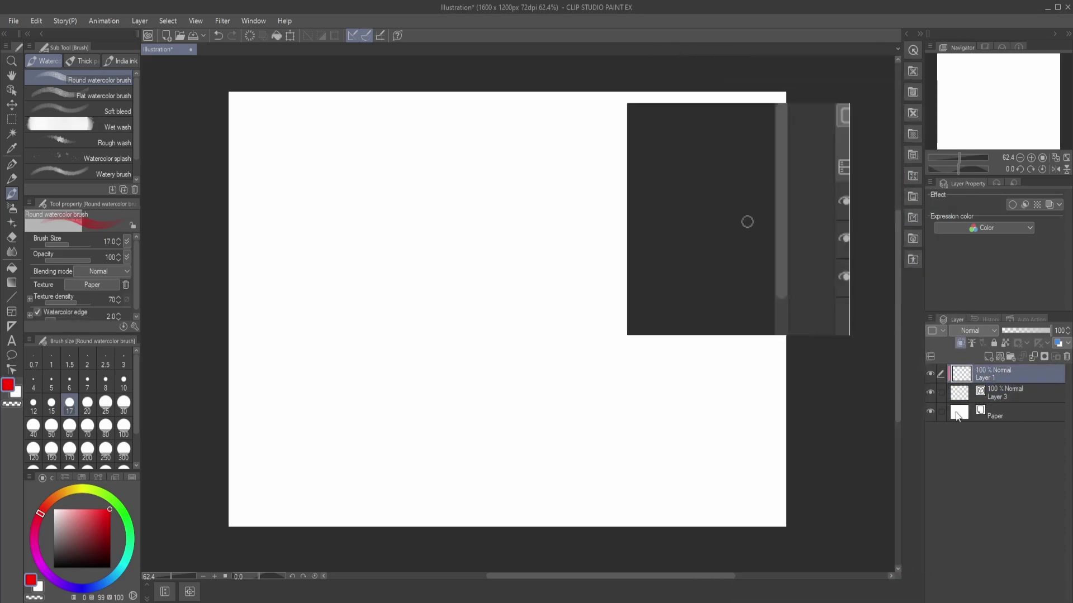
left_click(1009, 398)
key("b")
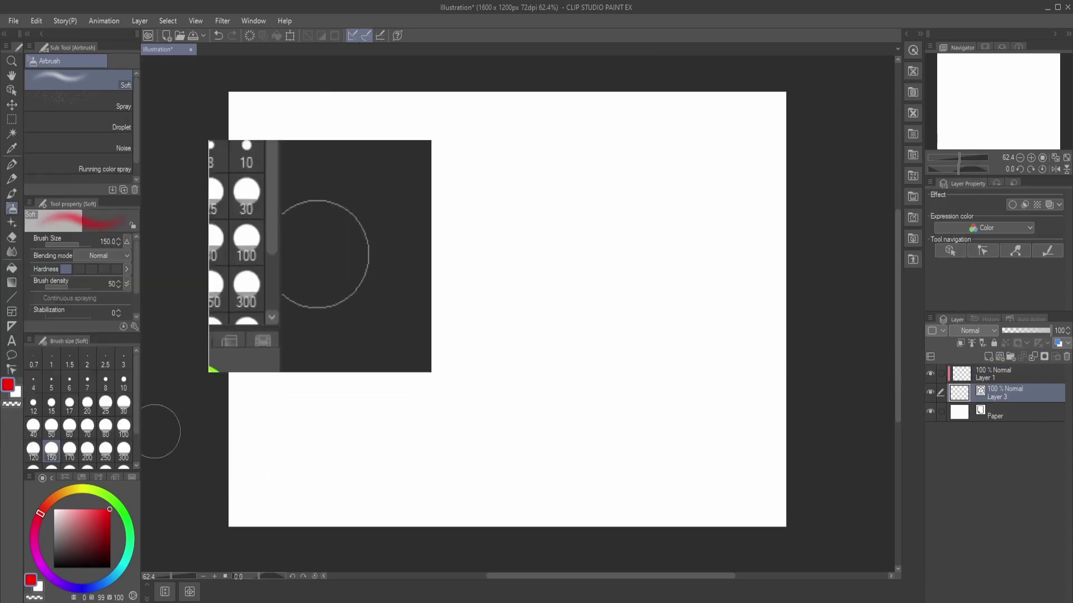
left_click(123, 429)
left_click(54, 567)
mouse_move(412, 279)
left_mouse_down()
mouse_move(484, 379)
mouse_move(511, 356)
mouse_move(462, 375)
mouse_move(524, 345)
mouse_move(491, 321)
mouse_move(465, 328)
mouse_move(428, 363)
mouse_move(483, 334)
mouse_move(516, 392)
left_mouse_up()
Airbrush red over the blob's right side on the clipped Layer 1.
left_click(994, 374)
left_click(110, 510)
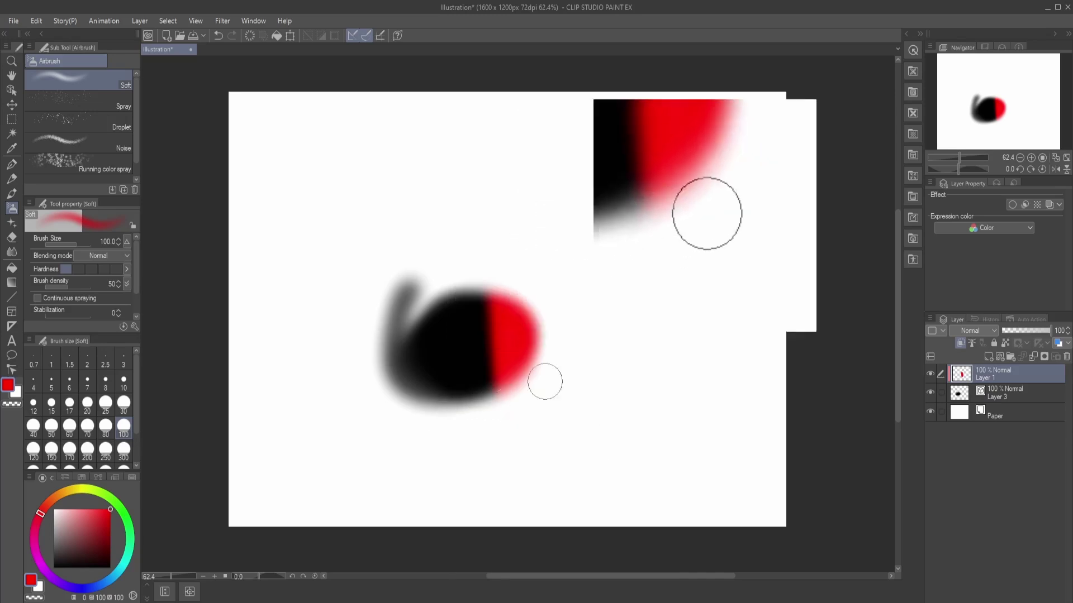
key("Caps_Lock")
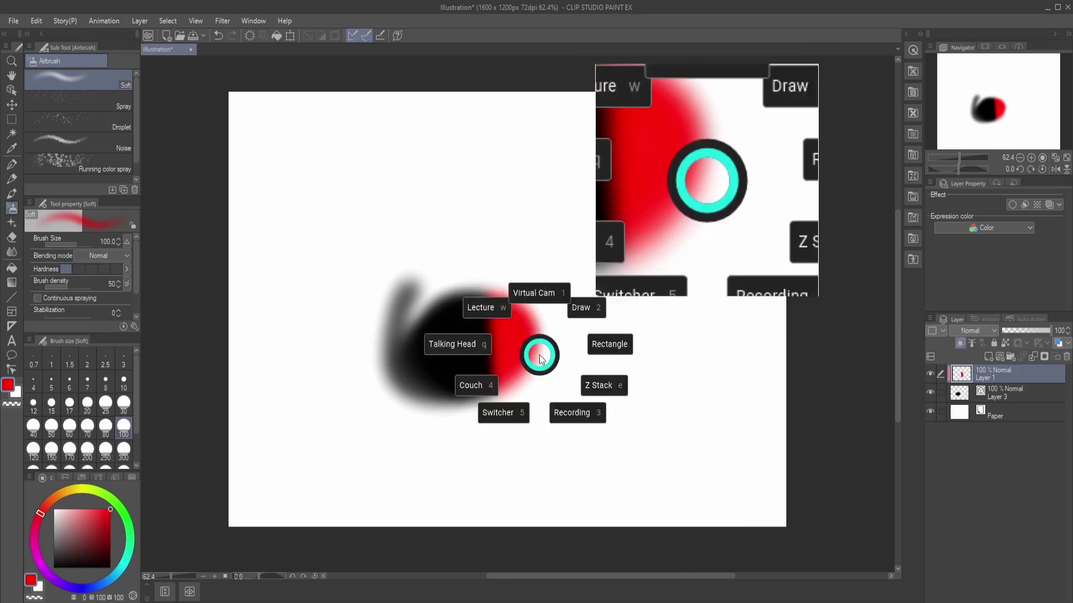
left_click(587, 308)
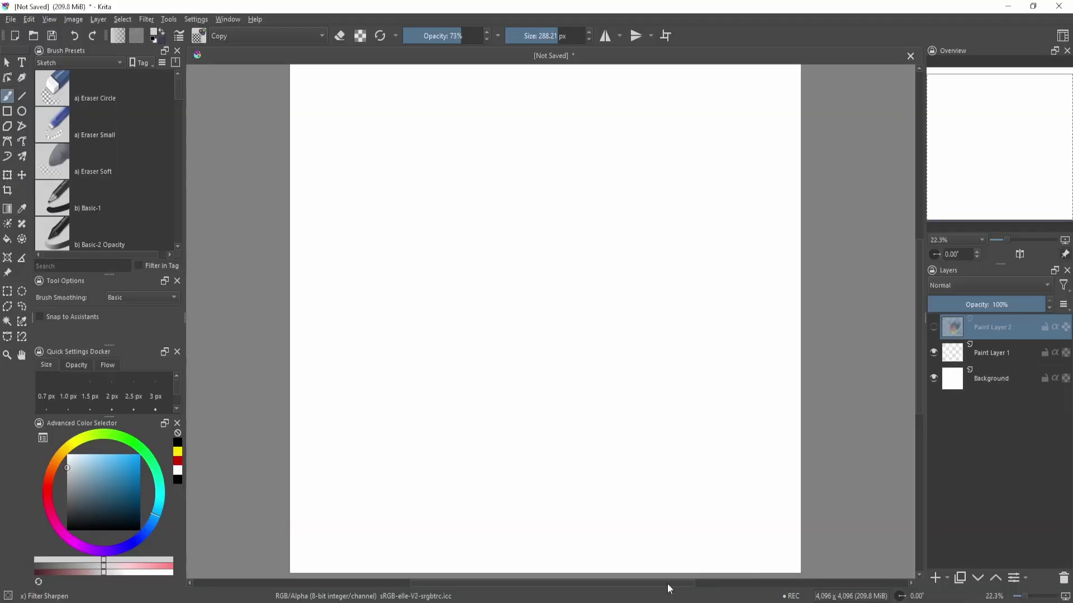
Paint a filled black oval blob on Paint Layer 1 with the Basic-6 Details brush.
scroll(779, 333, "down", 2)
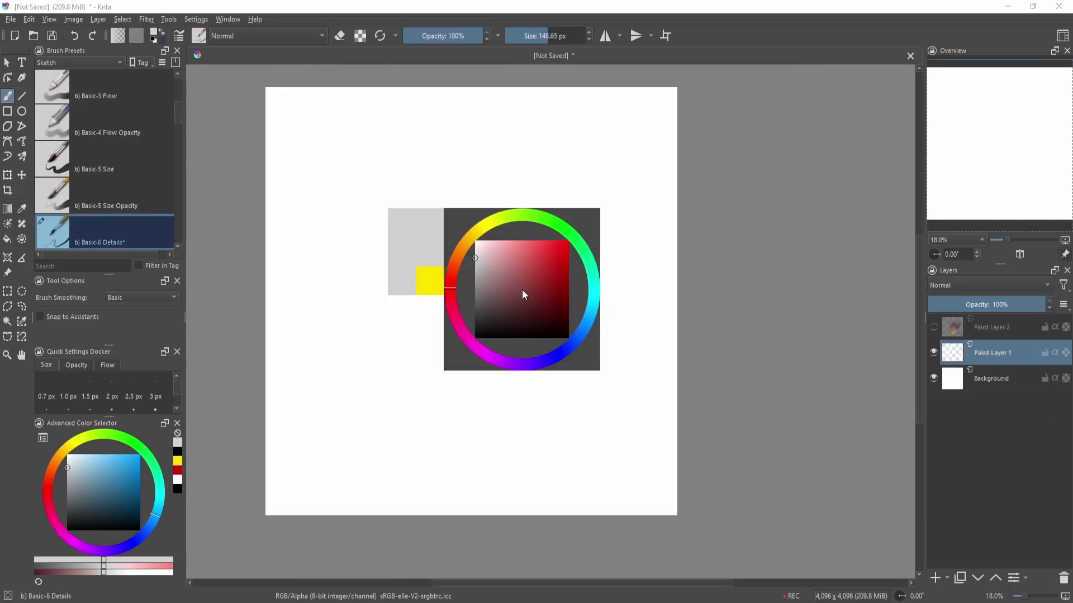
left_click(478, 332)
left_click_drag(427, 244, 520, 337)
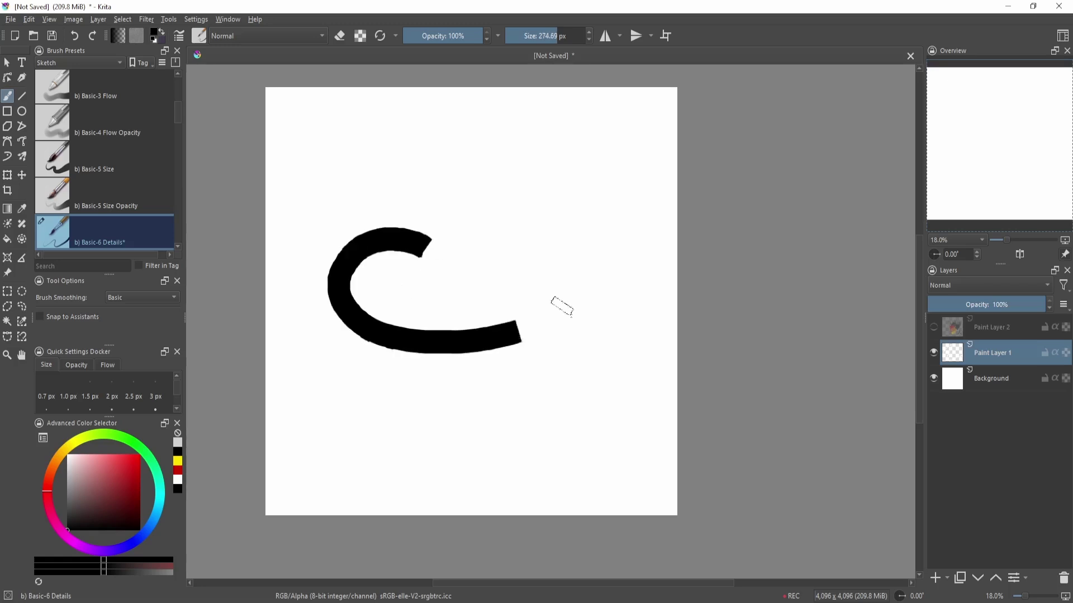
mouse_move(561, 307)
left_mouse_down()
mouse_move(455, 307)
mouse_move(438, 258)
left_mouse_up()
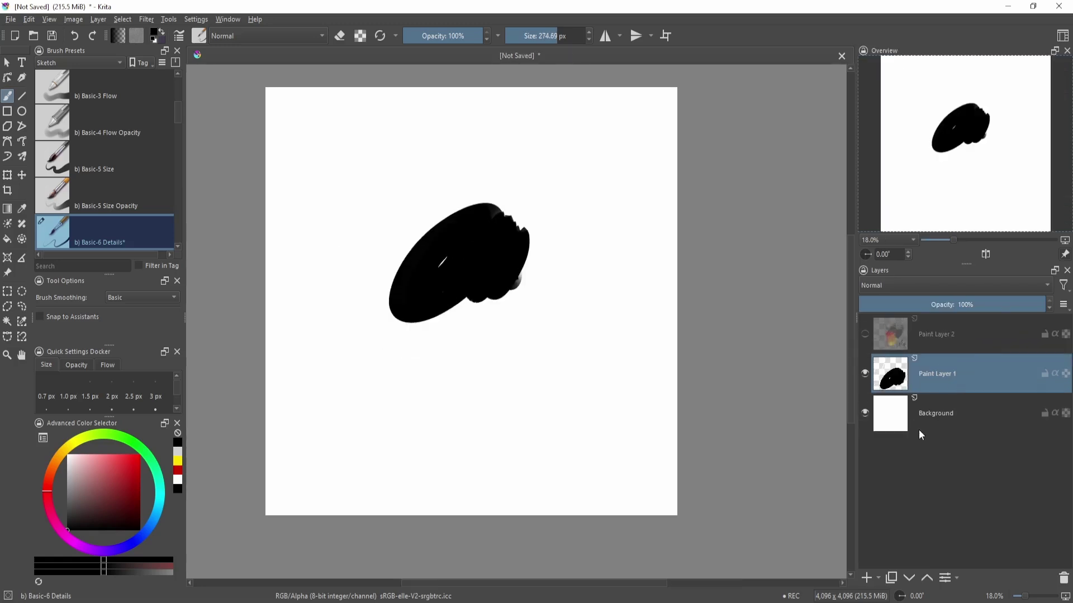
Group Paint Layer 1 into Group 3 and add Paint Layer 4 above it with Inherit Alpha on.
key("ctrl+g")
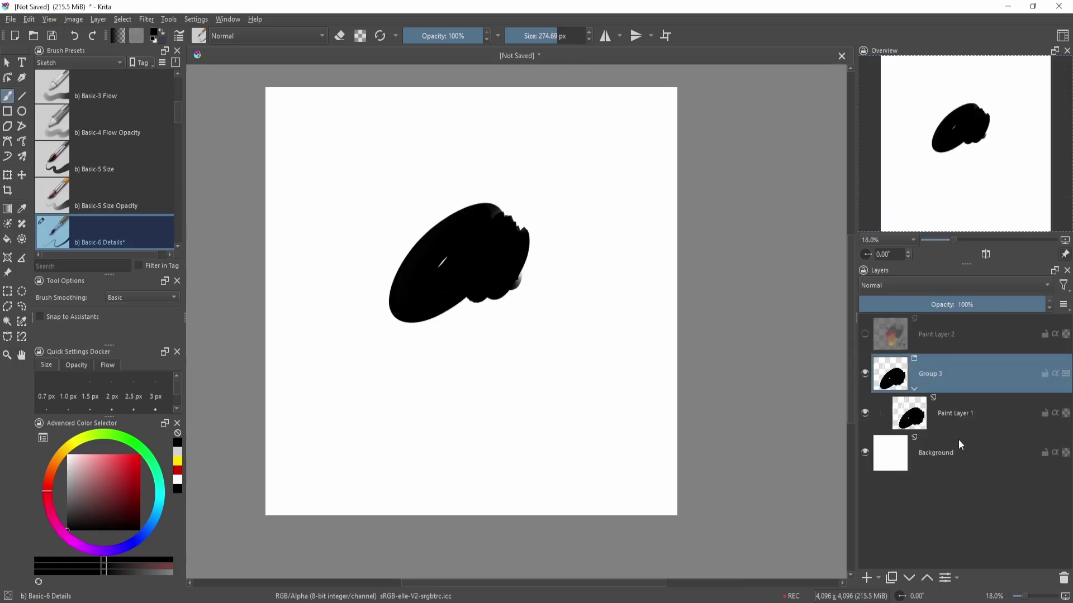
left_click(926, 418)
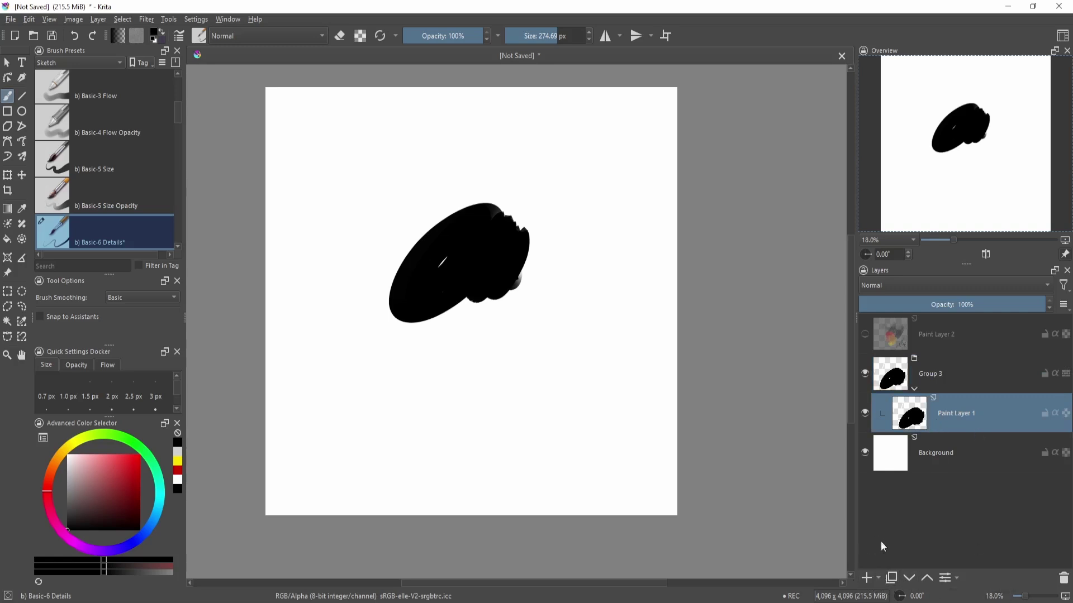
left_click(865, 580)
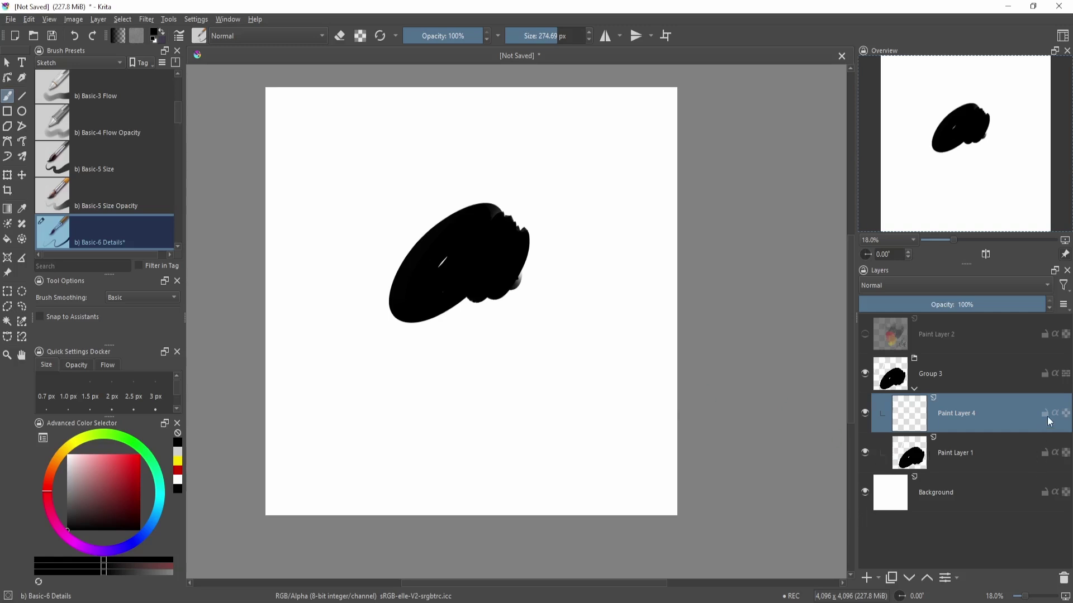
left_click(1054, 415)
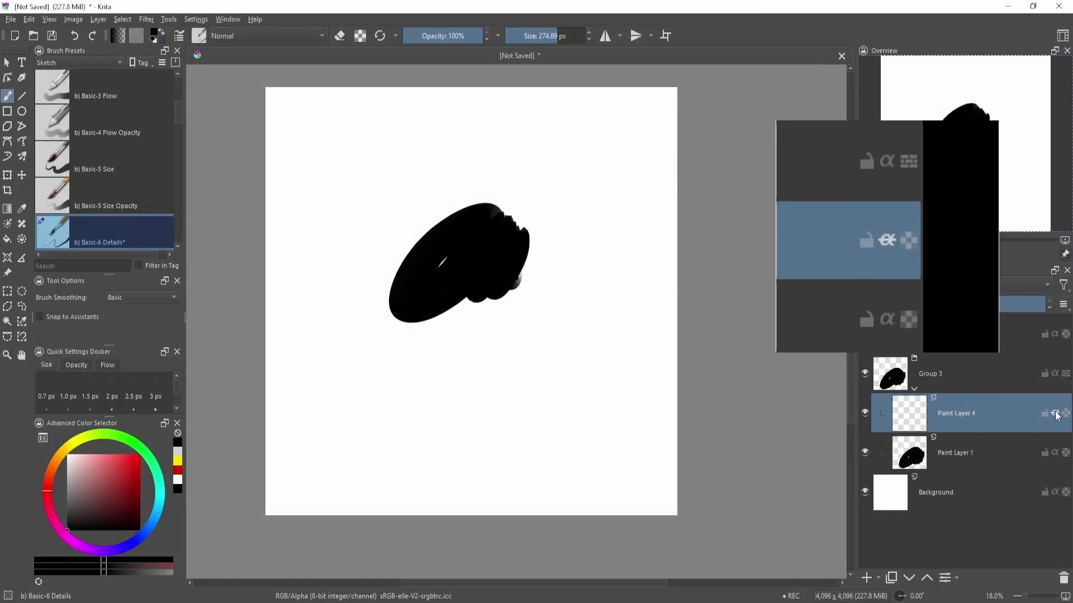
Paint red over the blob's right half on Paint Layer 4, toggling Paint Layer 1 to compare.
key("ctrl")
key("ctrl")
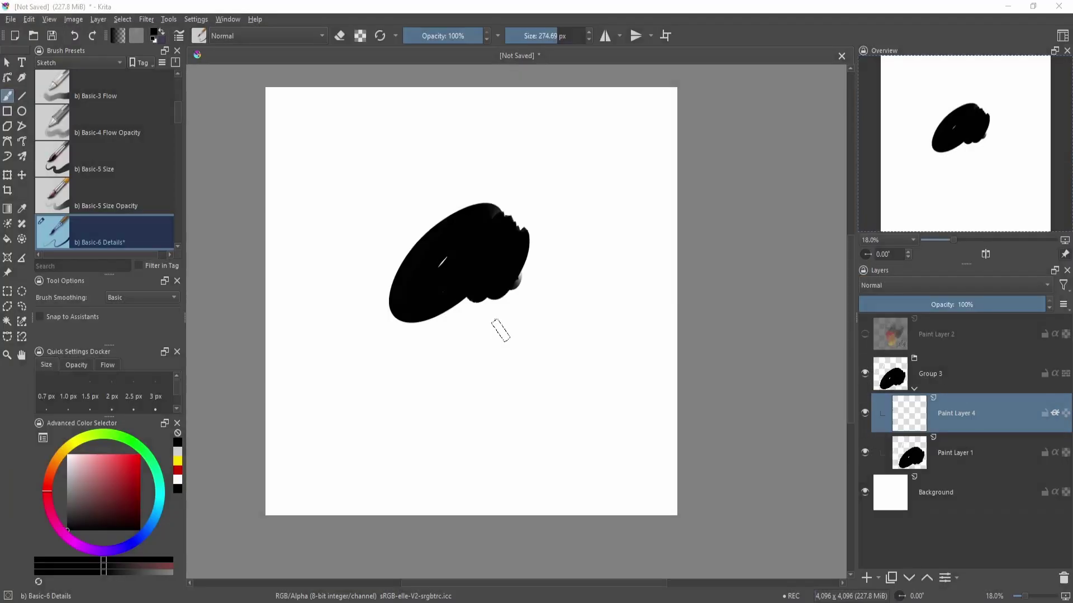
left_click(119, 464)
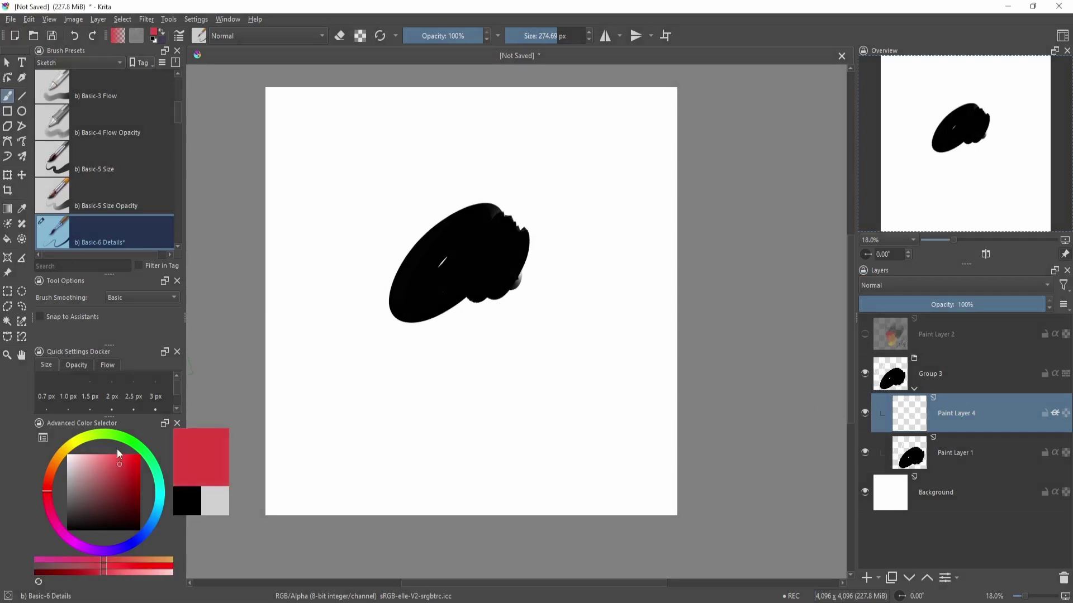
mouse_move(522, 209)
left_mouse_down()
mouse_move(521, 384)
mouse_move(518, 168)
mouse_move(483, 211)
mouse_move(467, 310)
left_mouse_up()
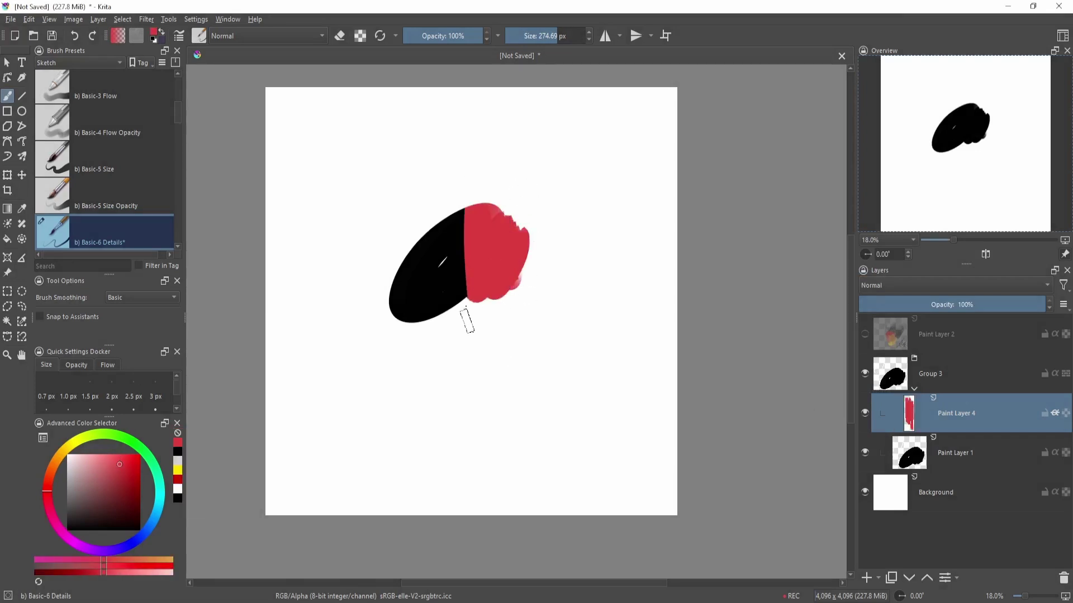
left_click(986, 448)
left_click(865, 453)
left_click(865, 451)
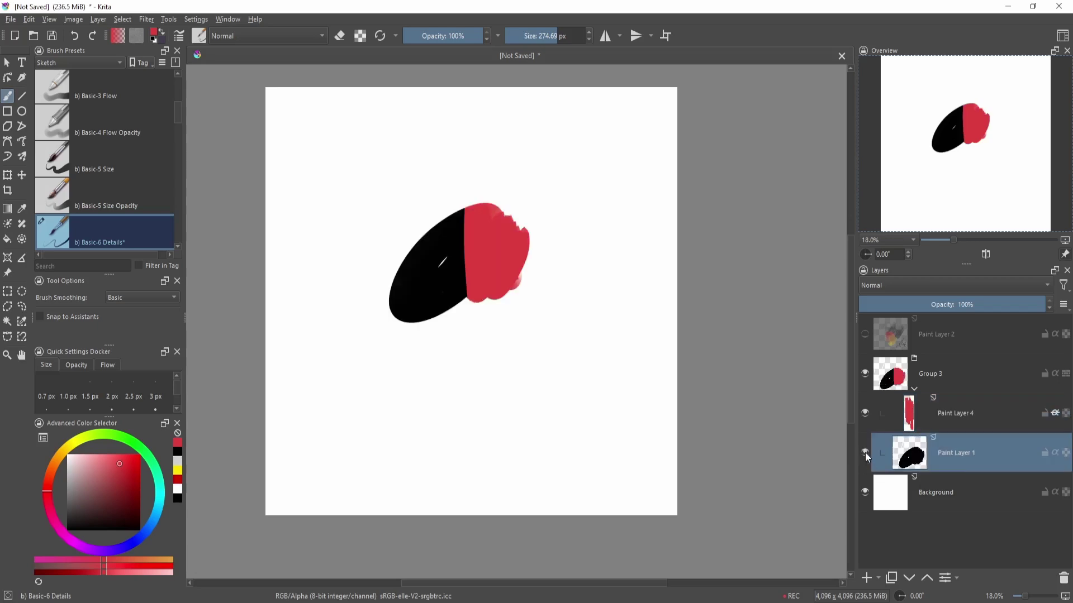
left_click(865, 452)
left_click(865, 452)
left_click(968, 426)
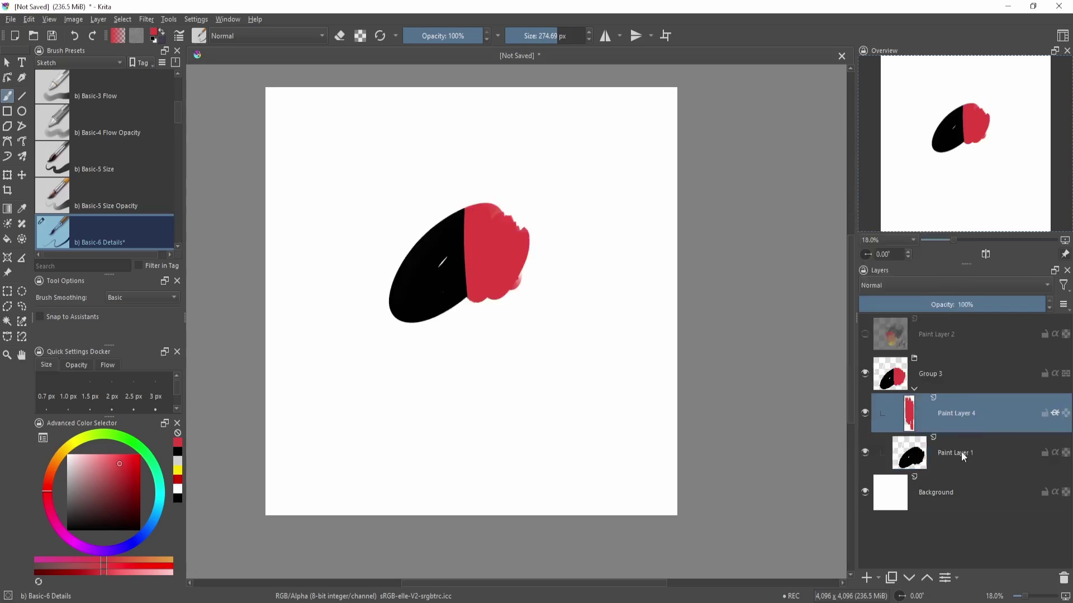
Add Paint Layer 5 with Inherit Alpha and paint yellow over the blob's left side.
mouse_move(971, 438)
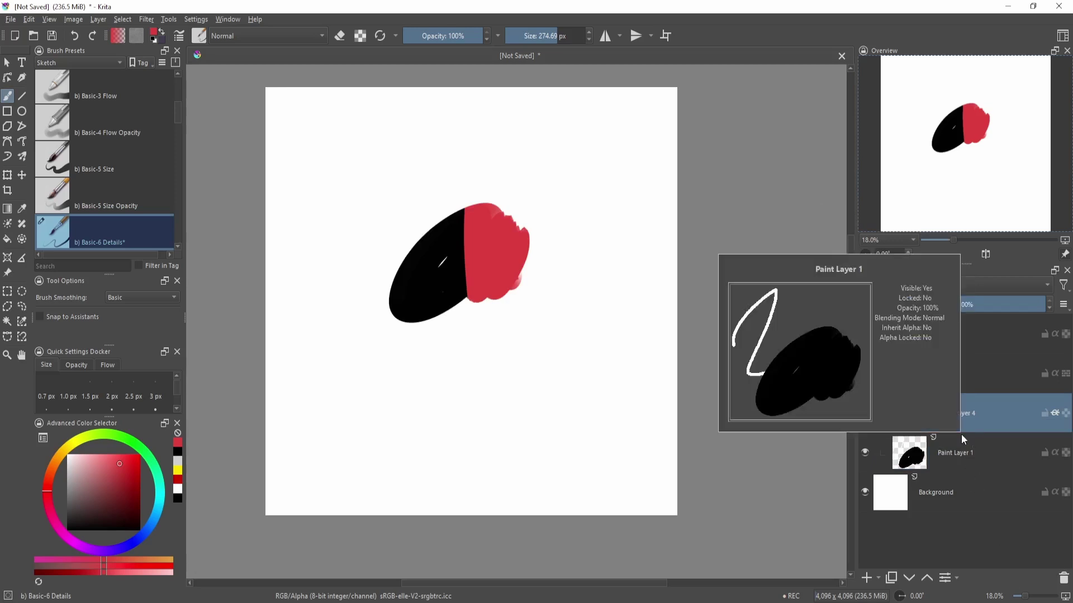
key("Insert")
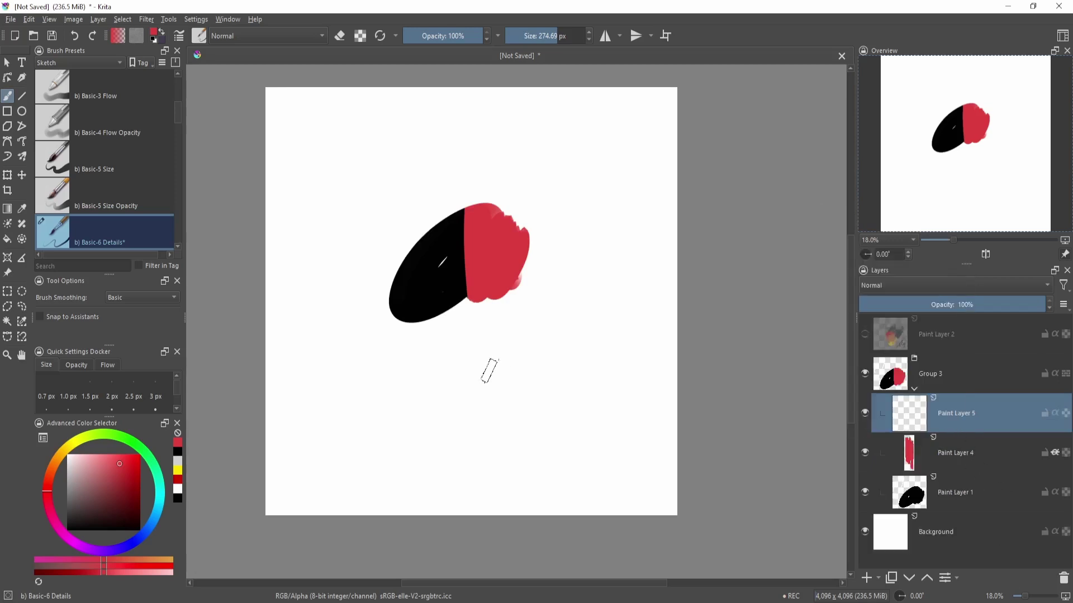
key("shift+i")
left_click(453, 305)
left_click(528, 324)
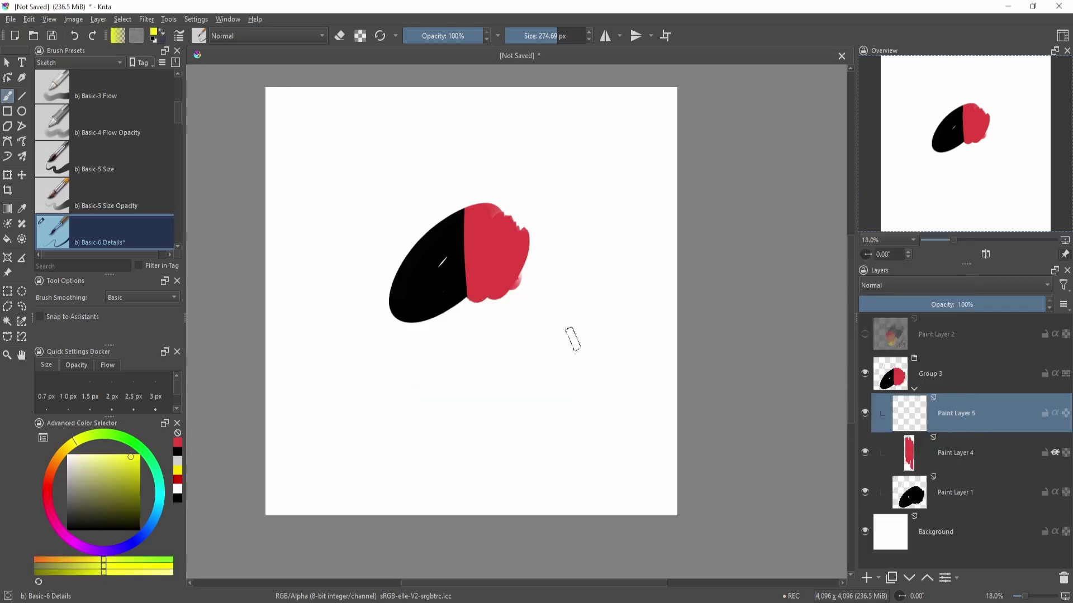
left_click(1055, 413)
left_click_drag(386, 239, 457, 293)
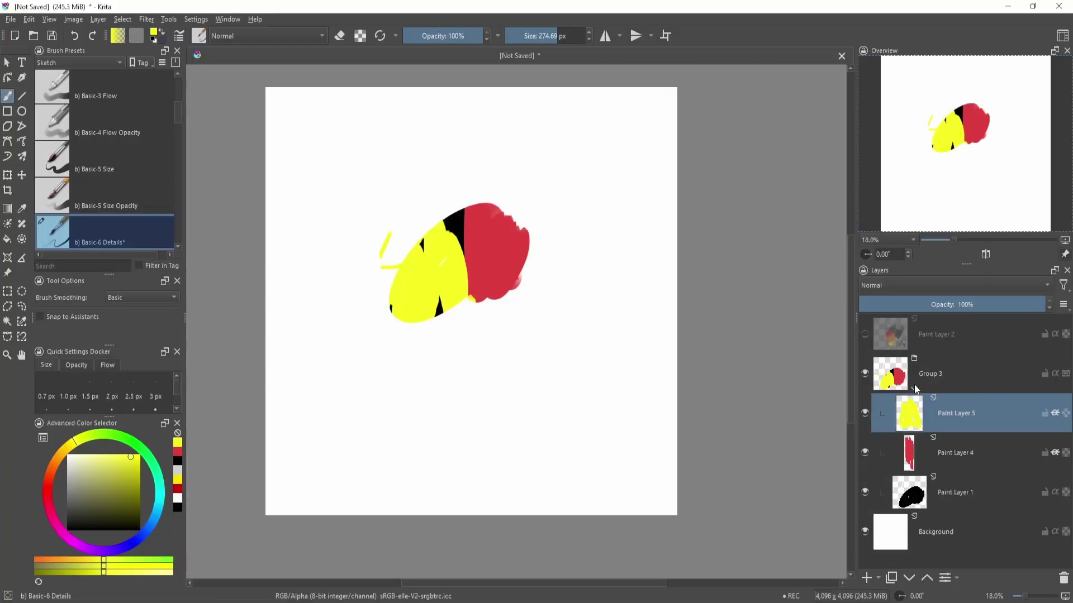
mouse_move(914, 385)
Collapse Group 3 and hide it from the canvas.
left_click(1004, 465)
left_click(1001, 422)
left_click(1001, 454)
left_click(996, 496)
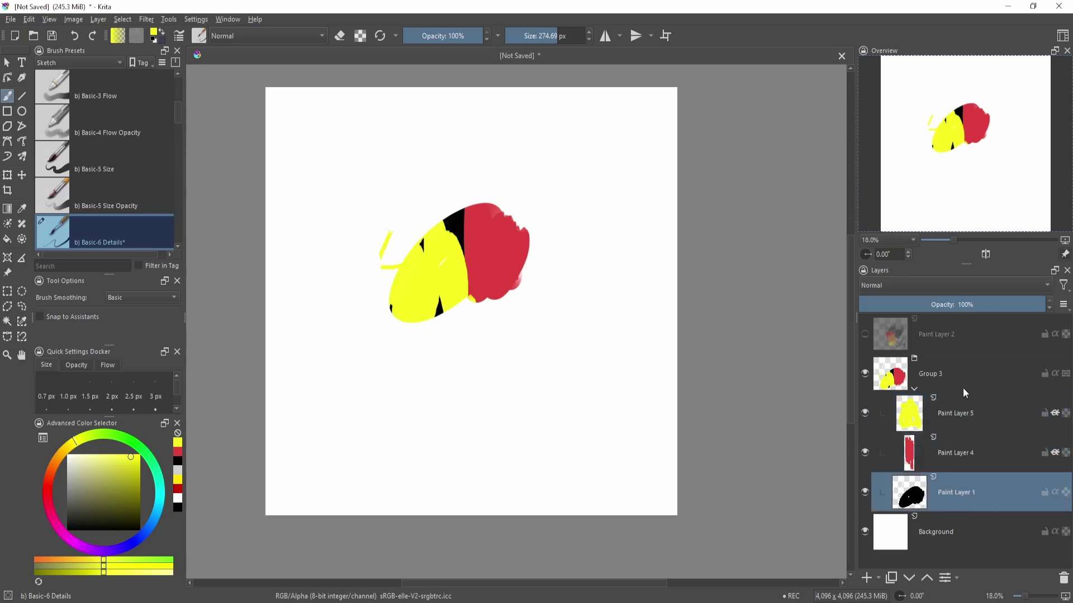
left_click(910, 389)
left_click(915, 391)
left_click(914, 389)
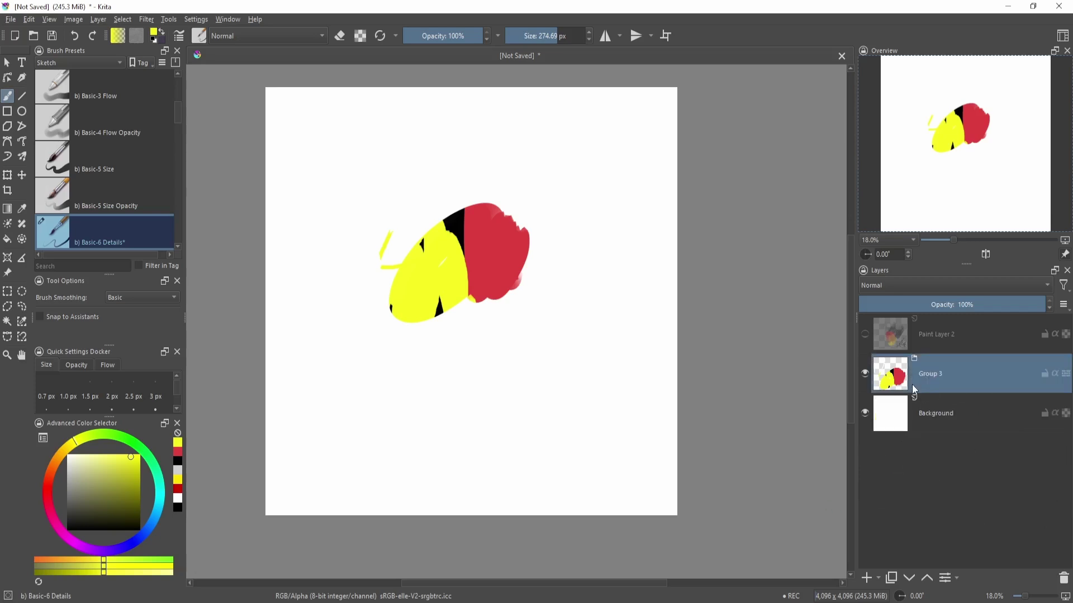
left_click(865, 374)
Add Paint Layer 6 and paint a thick black ring on it.
key("Insert")
key("d")
mouse_move(461, 226)
left_mouse_down()
mouse_move(527, 280)
mouse_move(455, 280)
left_mouse_up()
Add Paint Layer 7 and paint a thick yellow-green stroke across the ring.
key("Insert")
key("shift+i")
left_click(527, 289)
left_click_drag(486, 157, 467, 430)
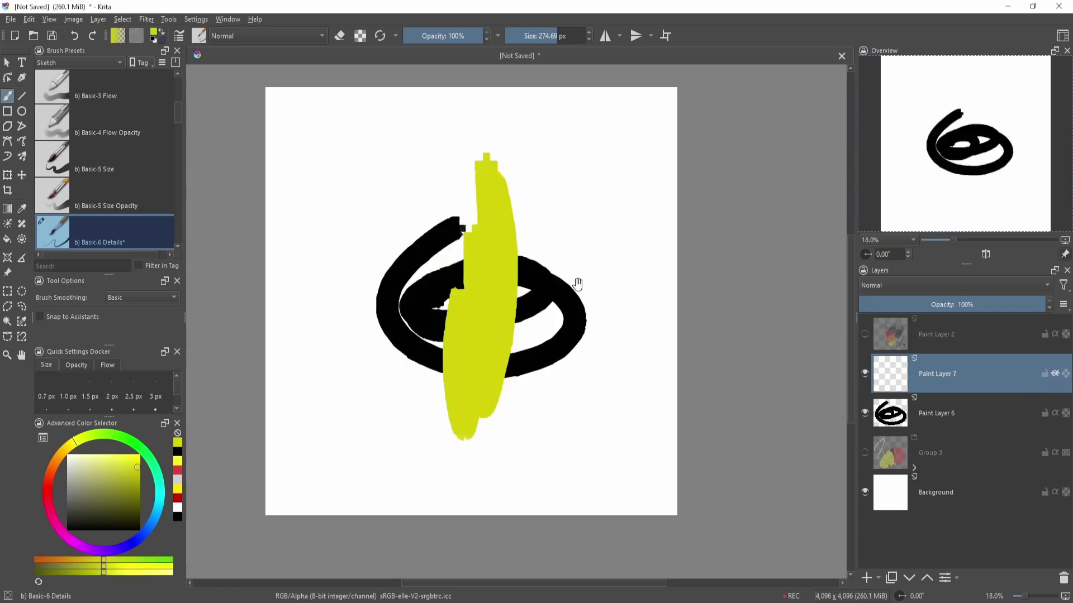
mouse_move(577, 283)
left_mouse_down()
mouse_move(608, 306)
mouse_move(617, 294)
left_mouse_up()
mouse_move(633, 348)
left_mouse_down()
mouse_move(682, 317)
mouse_move(641, 314)
left_mouse_up()
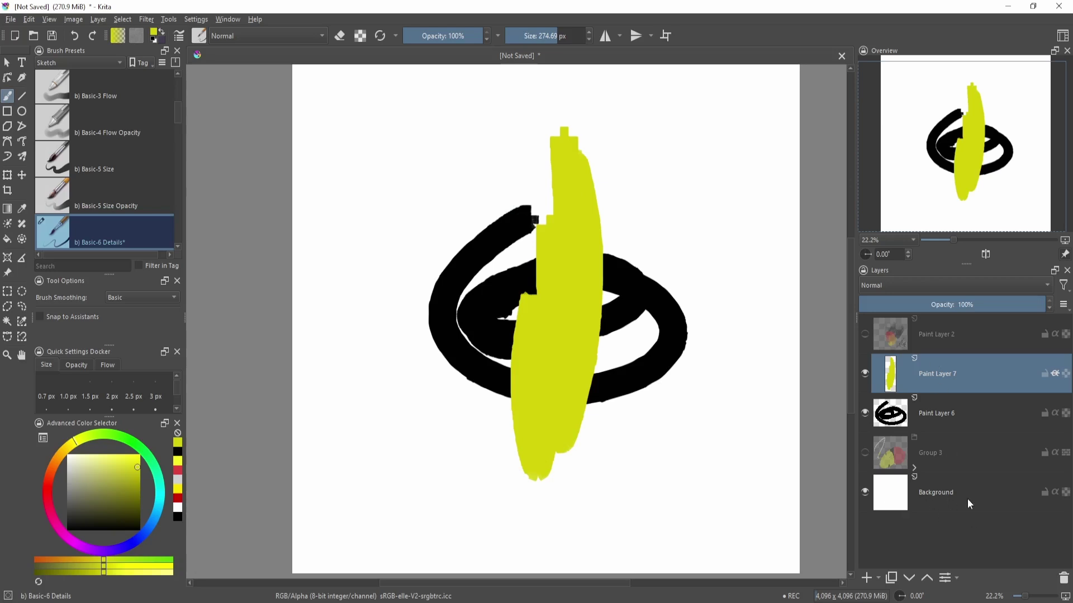
left_click_drag(730, 488, 729, 537)
Hide the Background layer to view the ring against transparency.
left_click(865, 492)
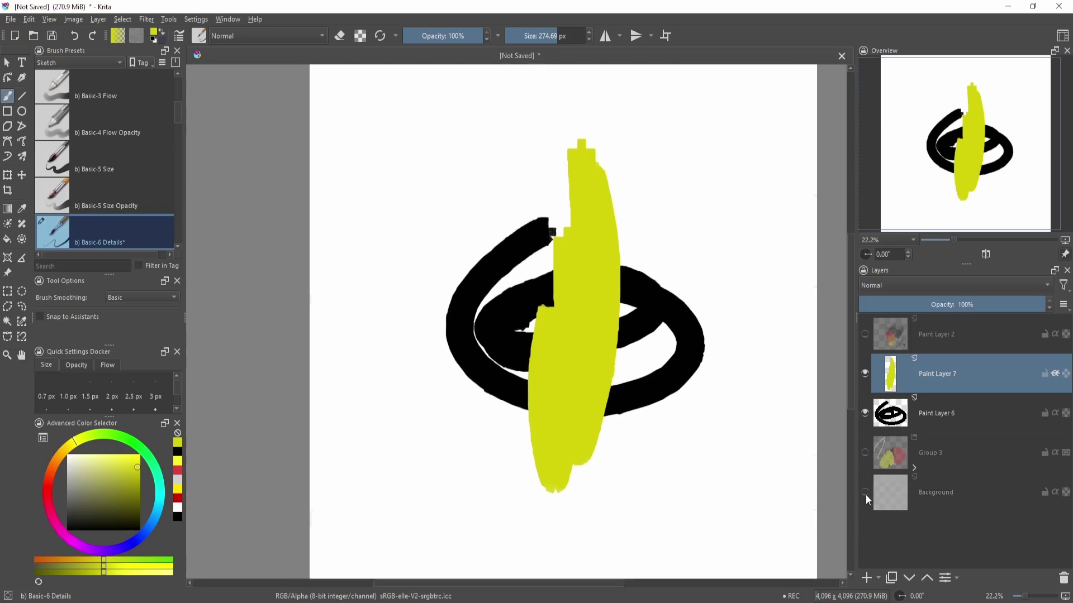
left_click(934, 415)
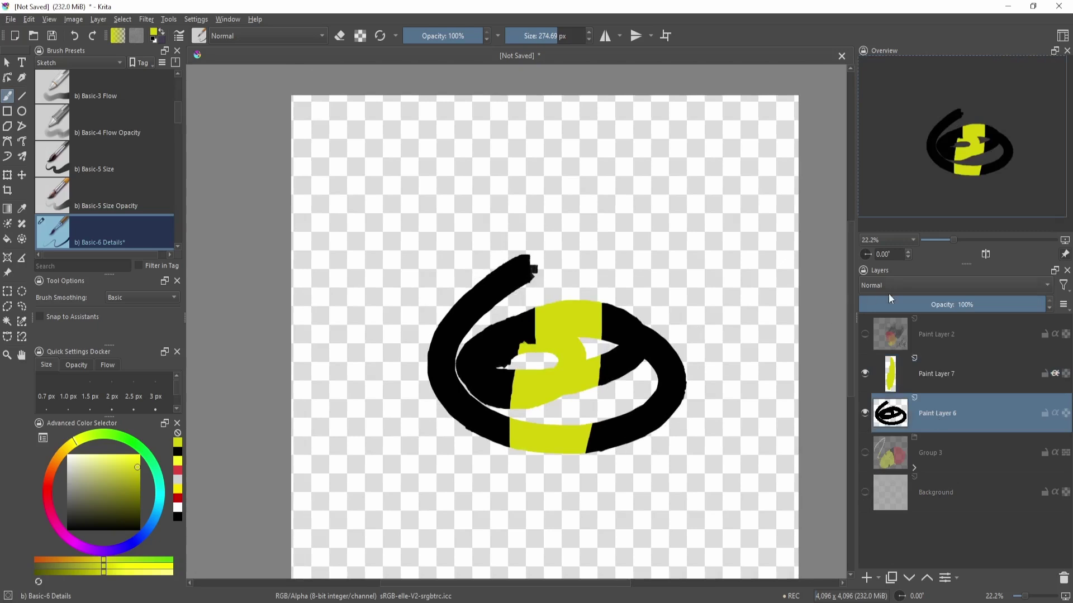
mouse_move(540, 409)
left_mouse_down()
mouse_move(541, 436)
mouse_move(535, 404)
left_mouse_up()
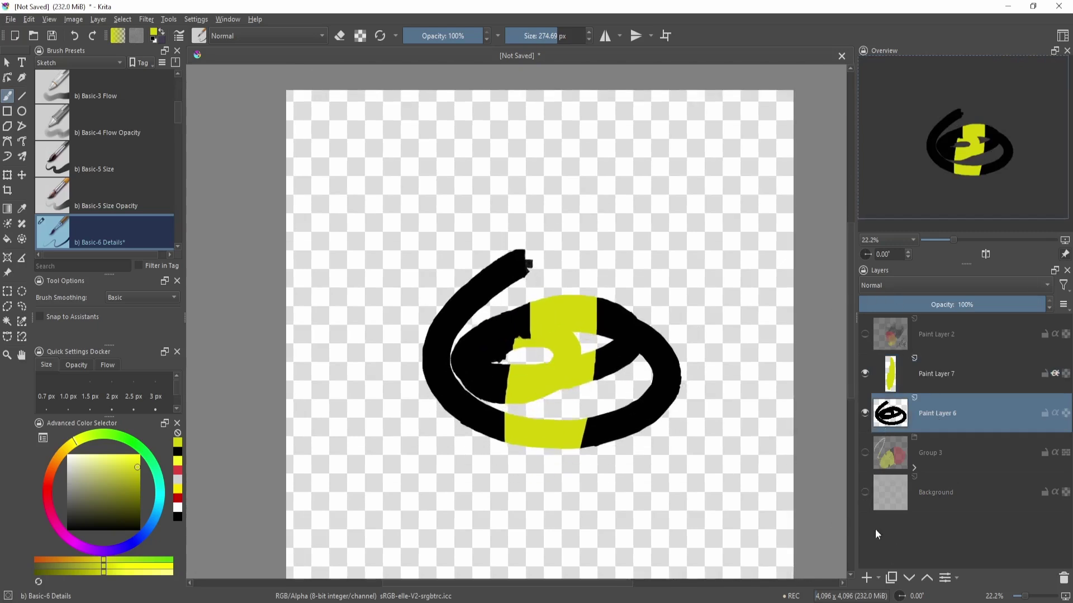
left_click(865, 492)
left_click(864, 492)
left_click(865, 492)
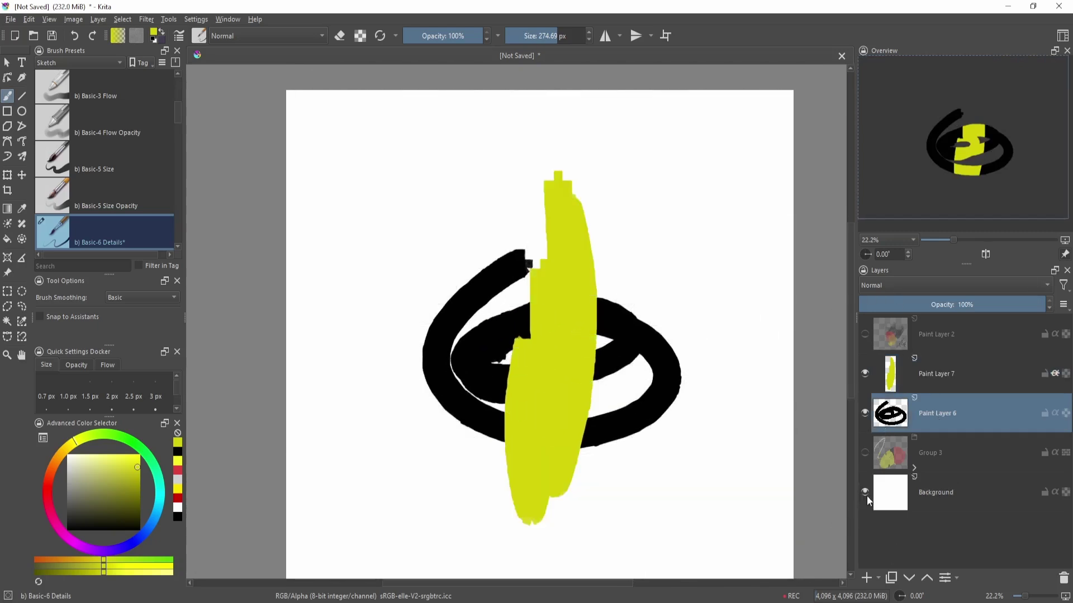
left_click(865, 492)
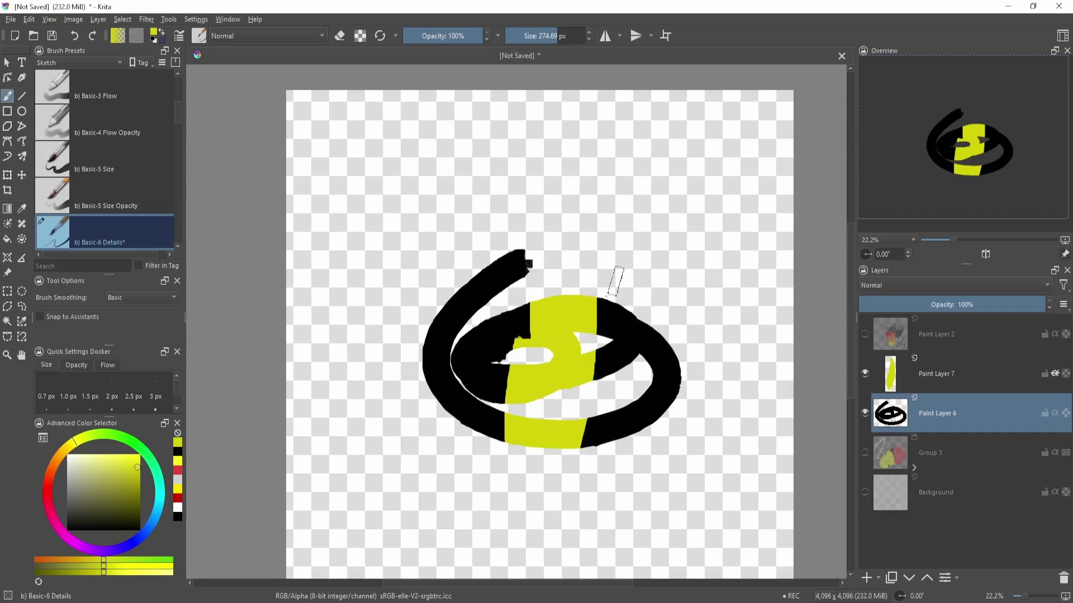
Select Paint Layers 6 and 7 and group them into Group 8.
left_click(934, 377, "shift")
left_click(953, 420)
left_click(941, 383, "shift")
key("ctrl+g")
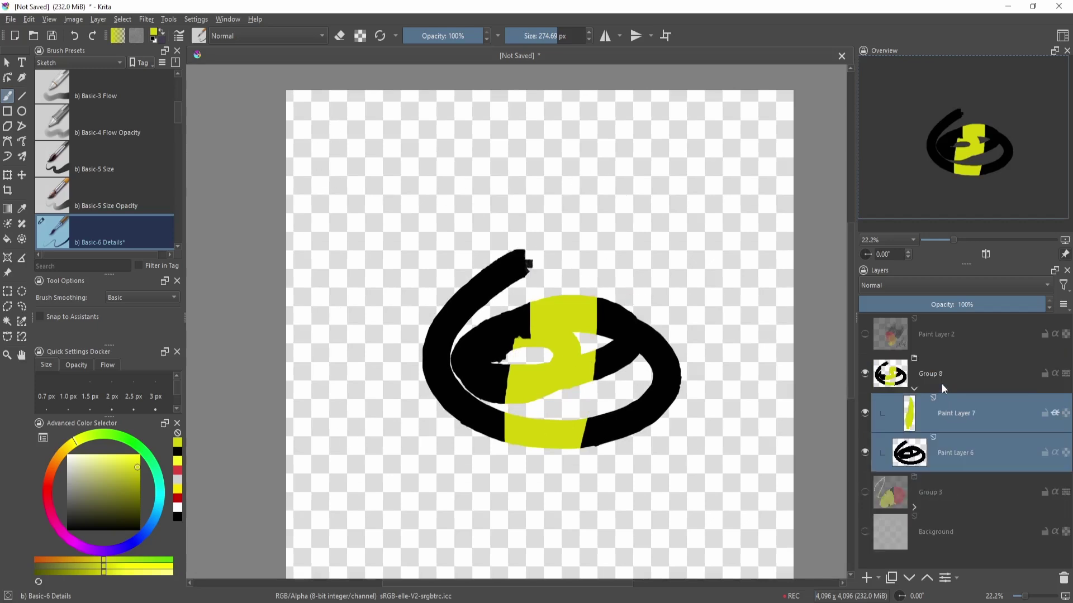
Lock the transparency of Paint Layer 1 holding the black scribbles on the new canvas.
left_click(914, 389)
left_click(914, 388)
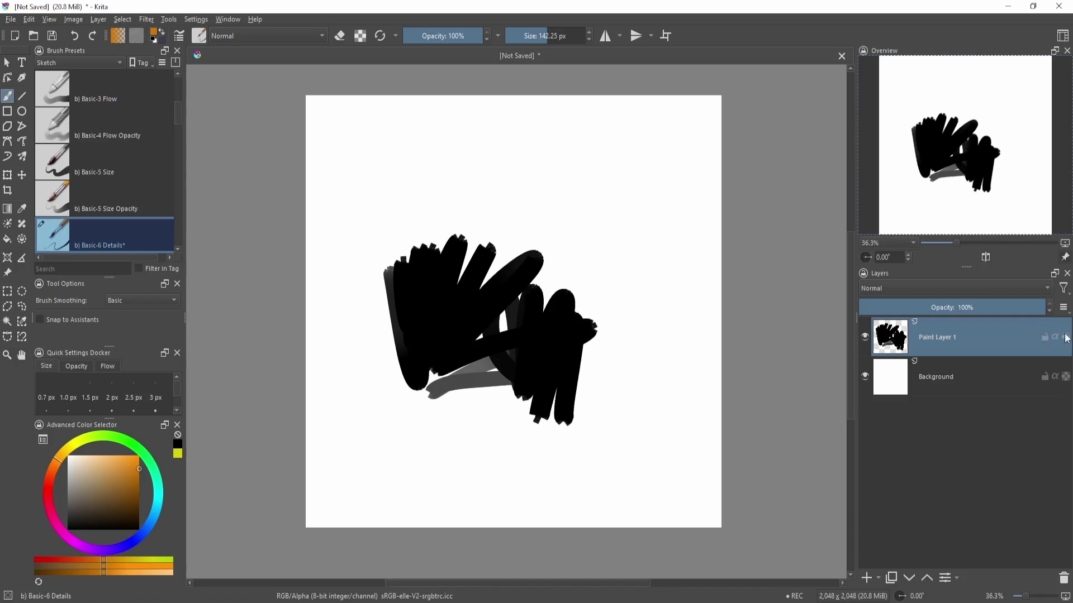
left_click(1066, 337)
key("Caps_Lock")
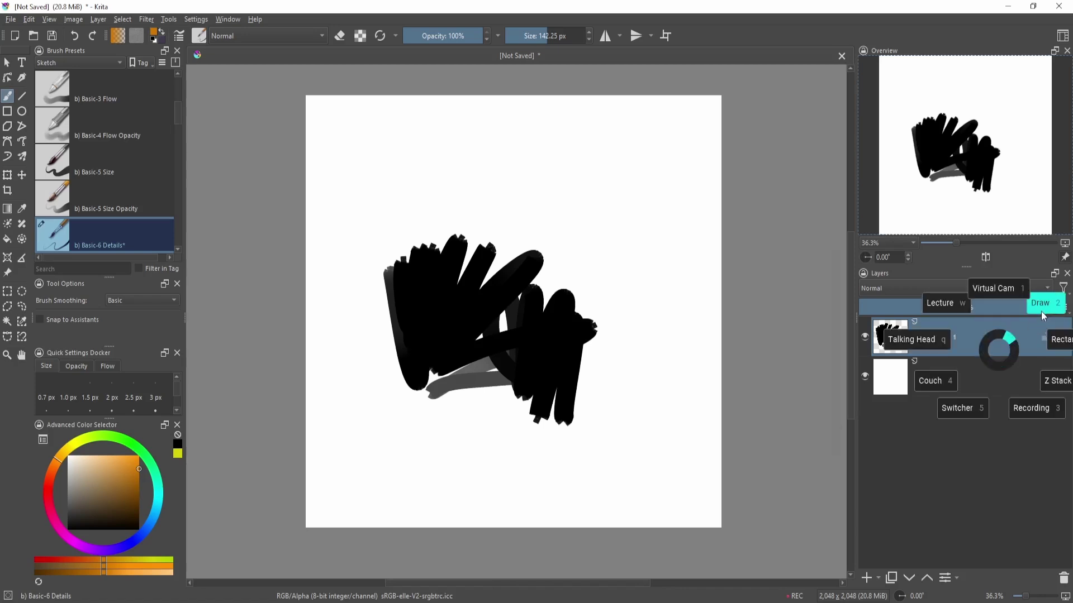
left_click(1043, 313)
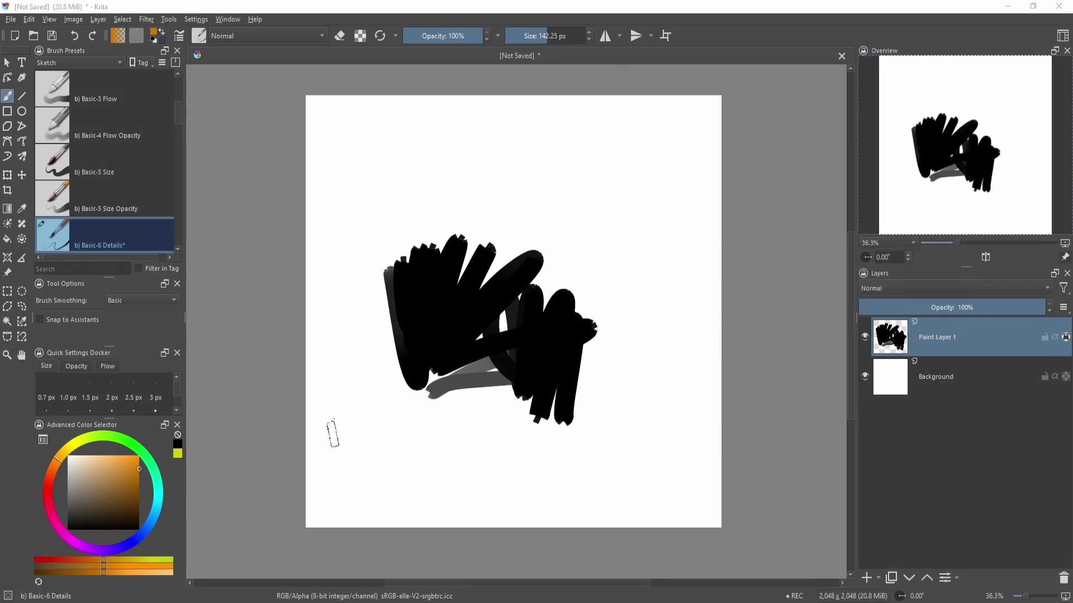
Pick orange and repaint the alpha-locked black scribbles, keeping the orange inside the strokes.
left_click(103, 472)
left_click_drag(106, 467, 139, 456)
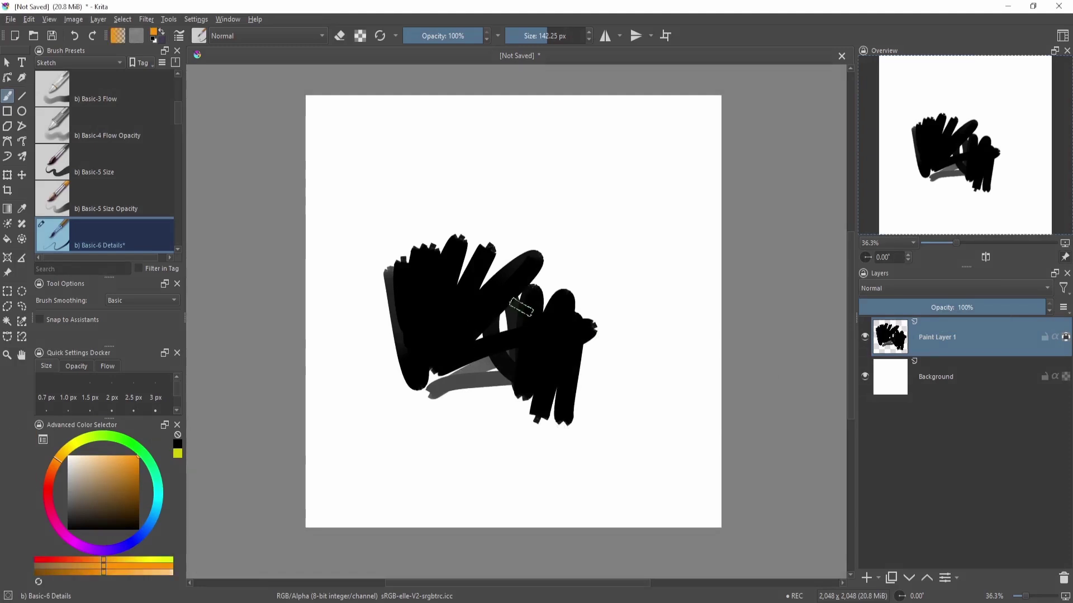
mouse_move(521, 308)
left_mouse_down()
mouse_move(677, 289)
mouse_move(478, 446)
mouse_move(620, 374)
mouse_move(522, 269)
mouse_move(347, 330)
left_mouse_up()
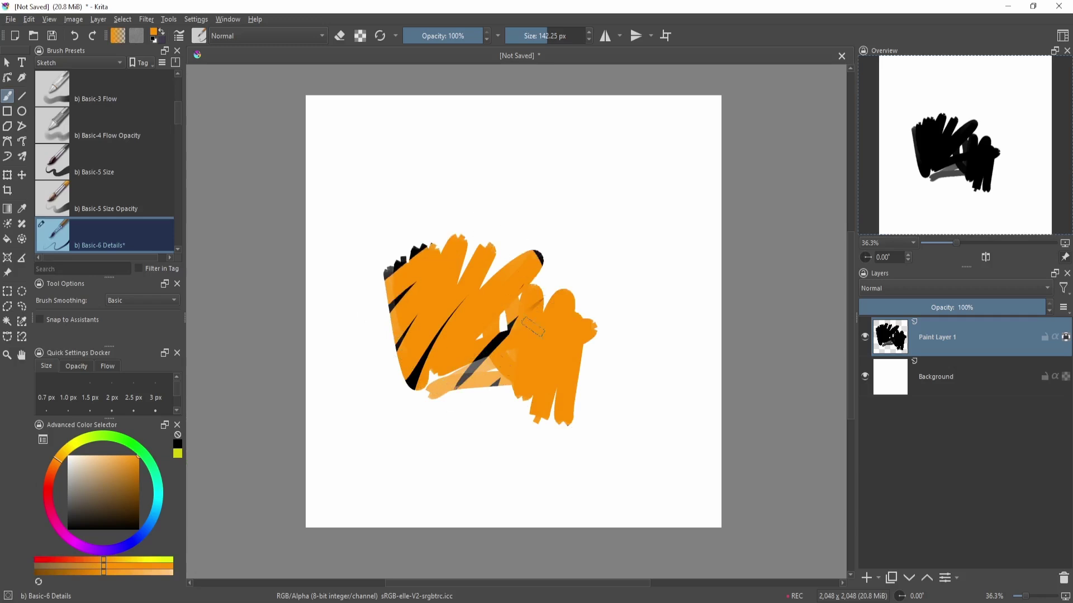
key("ctrl+z")
mouse_move(531, 331)
left_mouse_down()
mouse_move(516, 354)
mouse_move(613, 297)
left_mouse_up()
mouse_move(572, 349)
left_mouse_down()
mouse_move(562, 299)
mouse_move(577, 312)
mouse_move(582, 476)
mouse_move(560, 395)
mouse_move(506, 390)
mouse_move(525, 323)
mouse_move(430, 386)
mouse_move(396, 385)
mouse_move(494, 265)
mouse_move(522, 252)
mouse_move(495, 233)
mouse_move(396, 231)
mouse_move(351, 208)
mouse_move(462, 228)
mouse_move(520, 328)
mouse_move(546, 262)
mouse_move(558, 338)
mouse_move(535, 305)
left_mouse_up()
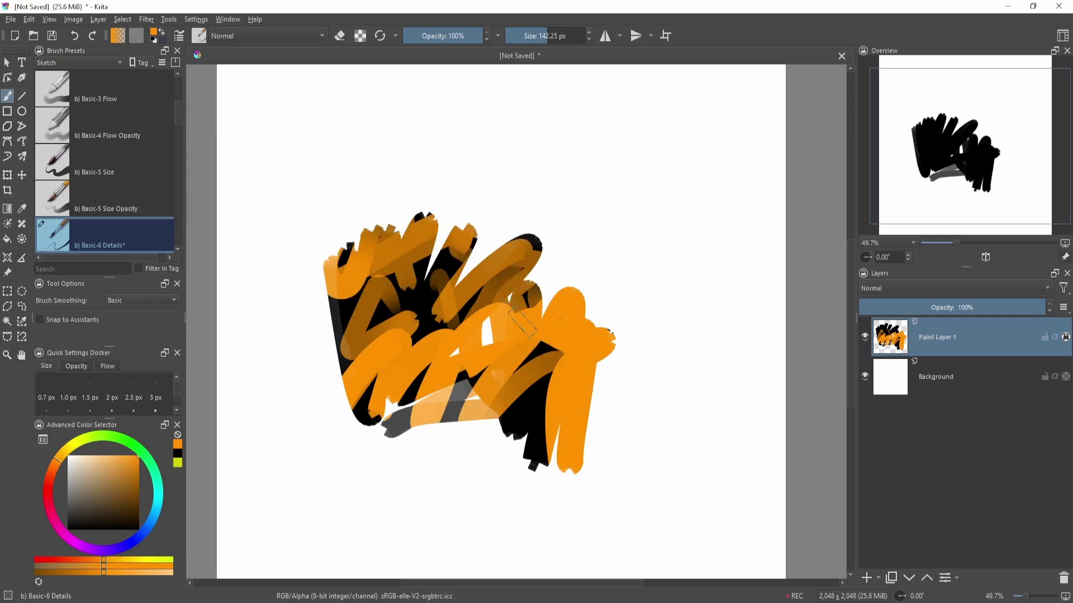
left_click_drag(611, 264, 564, 351)
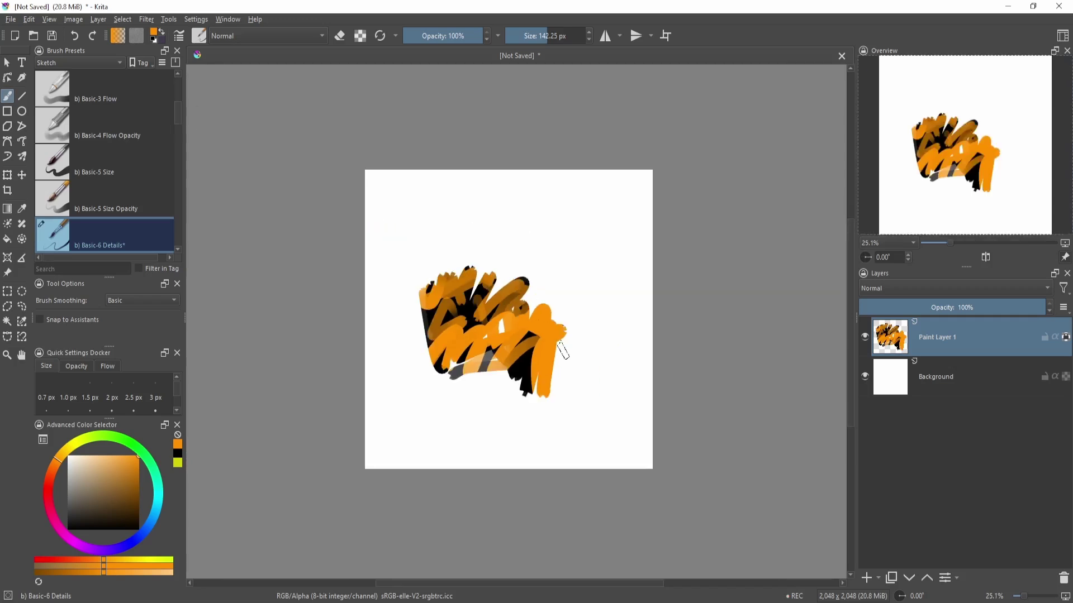
left_click_drag(608, 367, 642, 361)
left_click_drag(642, 360, 679, 267)
left_click_drag(683, 276, 635, 342)
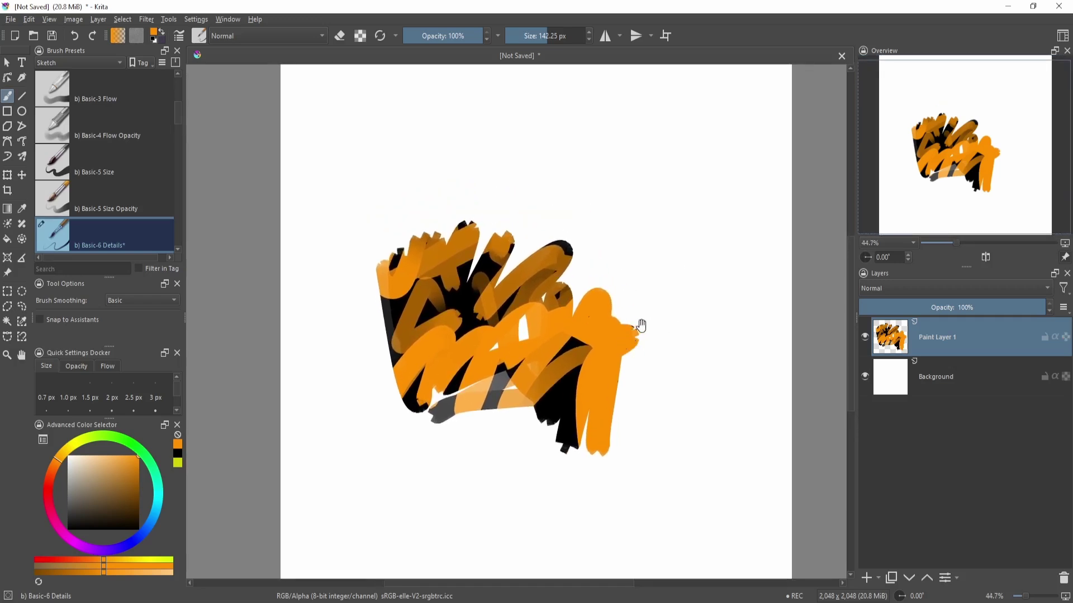
key("minus")
Add Transparency Mask 1 to Paint Layer 1.
left_click(878, 579)
left_click(868, 580)
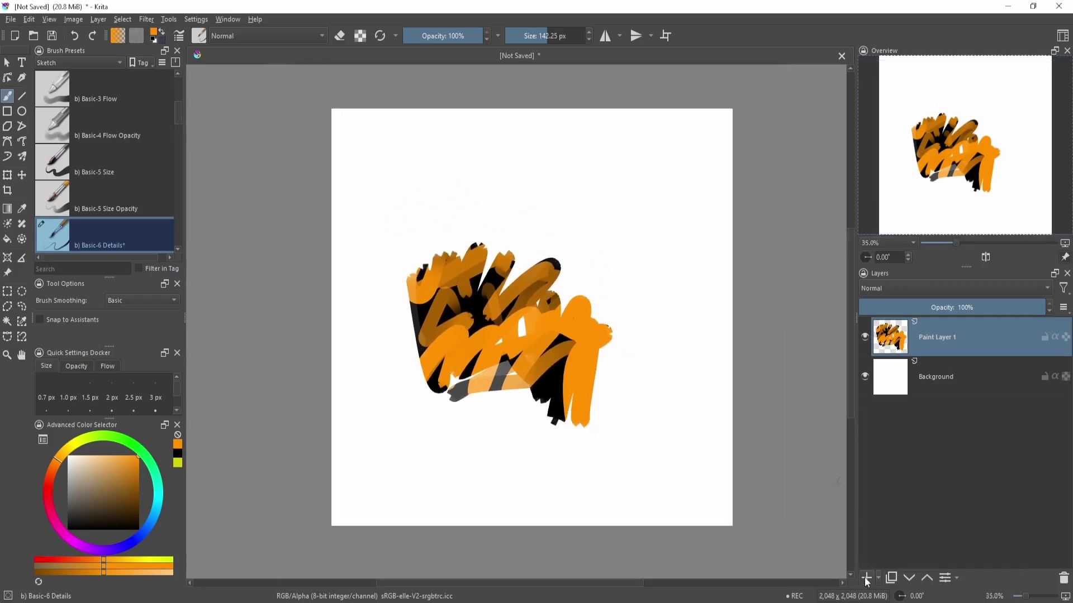
left_click(878, 579)
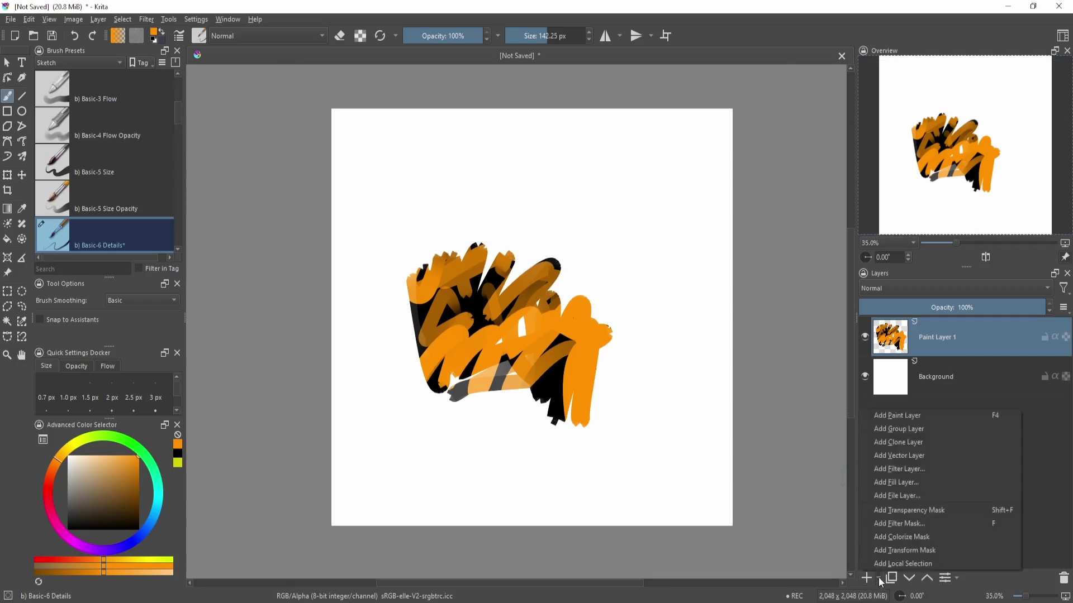
left_click(954, 509)
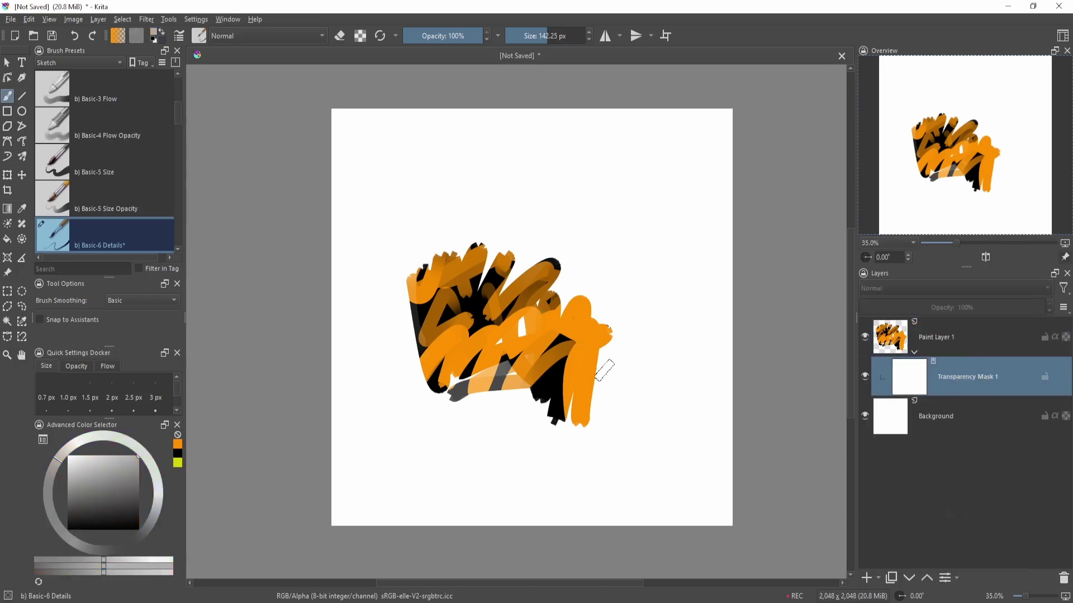
left_click_drag(604, 371, 626, 354)
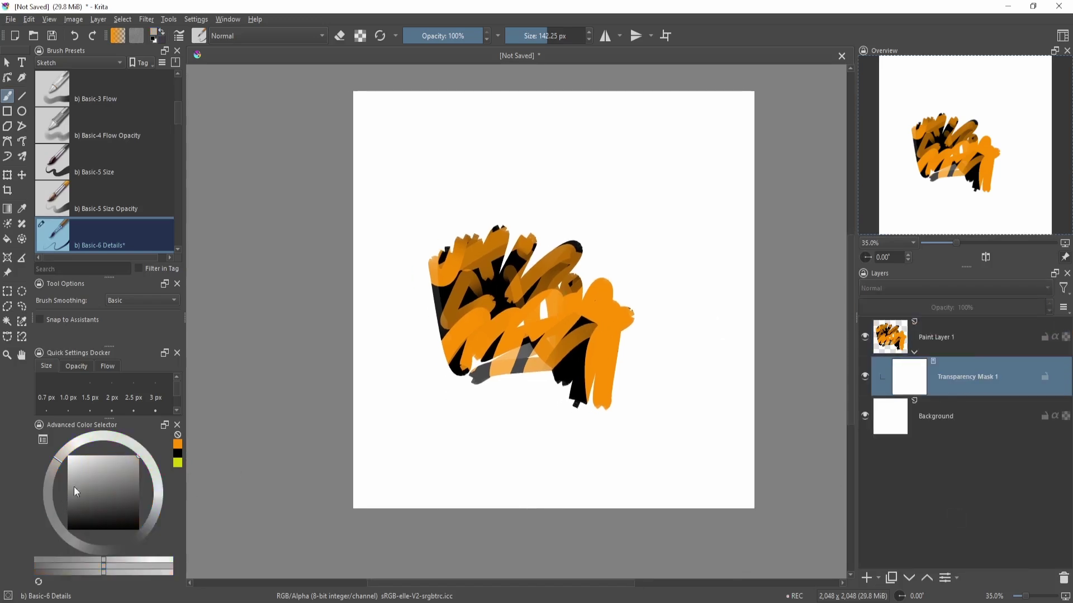
Paint black on the mask to hide the right-hand orange strokes, then white to restore some.
mouse_move(75, 535)
left_mouse_down()
mouse_move(84, 494)
mouse_move(68, 456)
mouse_move(68, 529)
mouse_move(10, 584)
left_mouse_up()
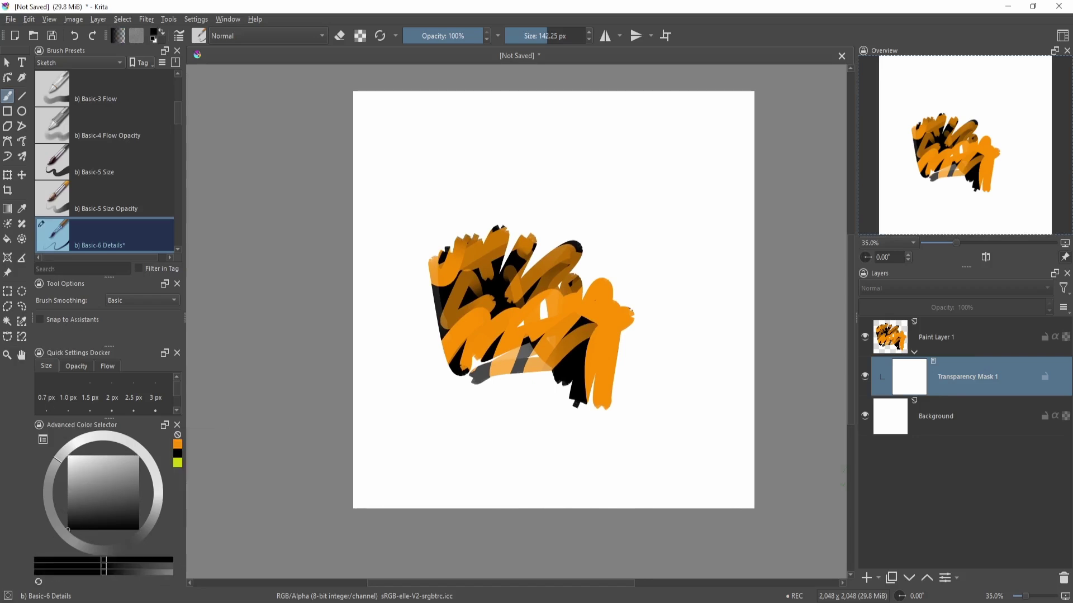
mouse_move(625, 294)
left_mouse_down()
mouse_move(567, 397)
mouse_move(641, 300)
mouse_move(615, 301)
mouse_move(541, 374)
mouse_move(615, 302)
mouse_move(584, 391)
mouse_move(559, 376)
left_mouse_up()
left_click(68, 456)
mouse_move(595, 299)
left_mouse_down()
mouse_move(516, 388)
mouse_move(566, 287)
left_mouse_up()
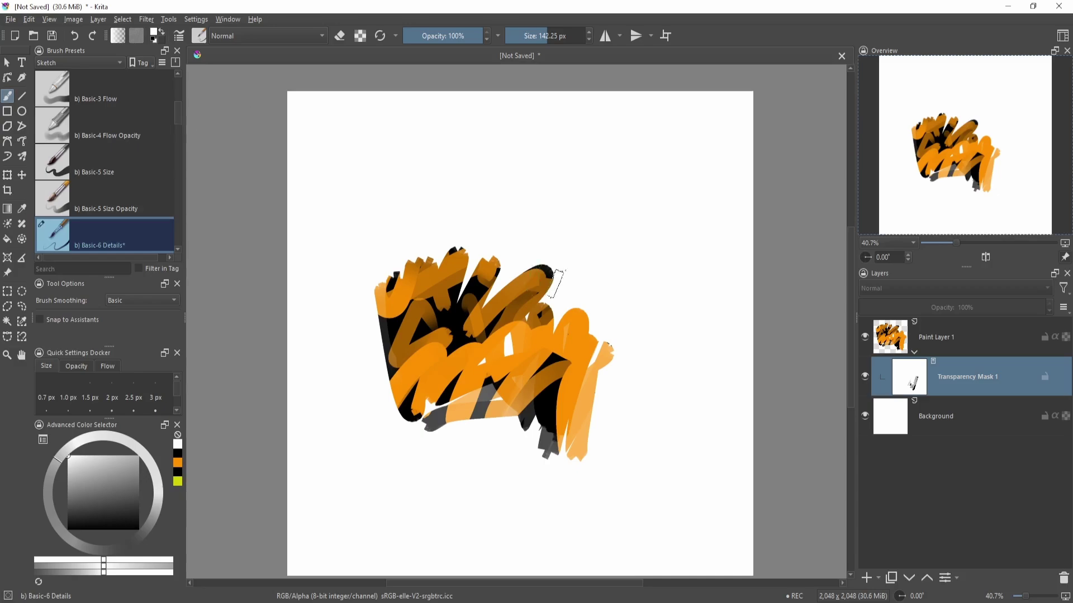